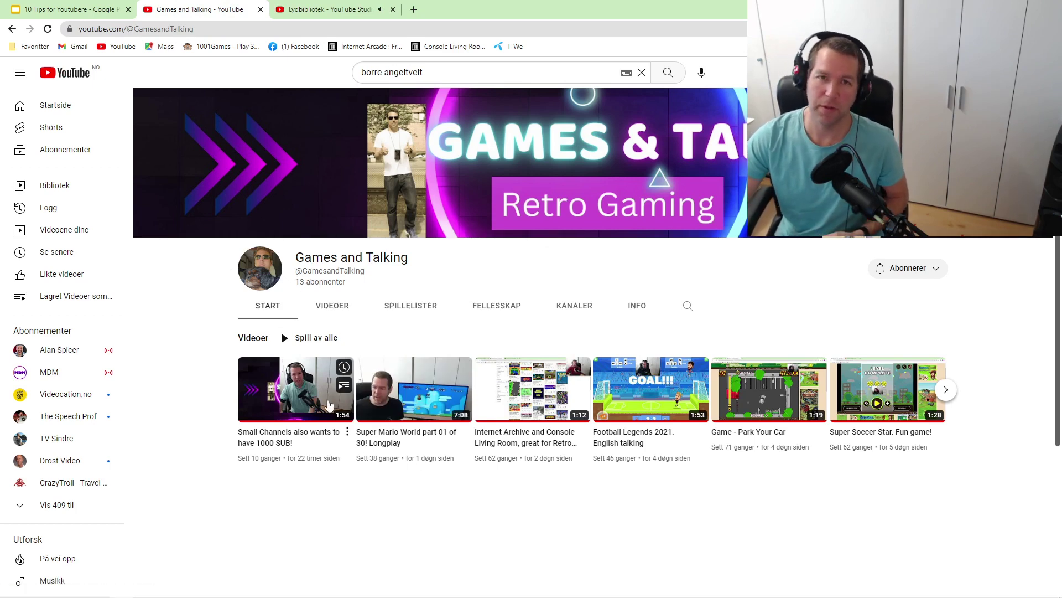
Step: Switch from the YouTube channel page to the '10 Tips for Youtubere' Google Slides deck
click(108, 7)
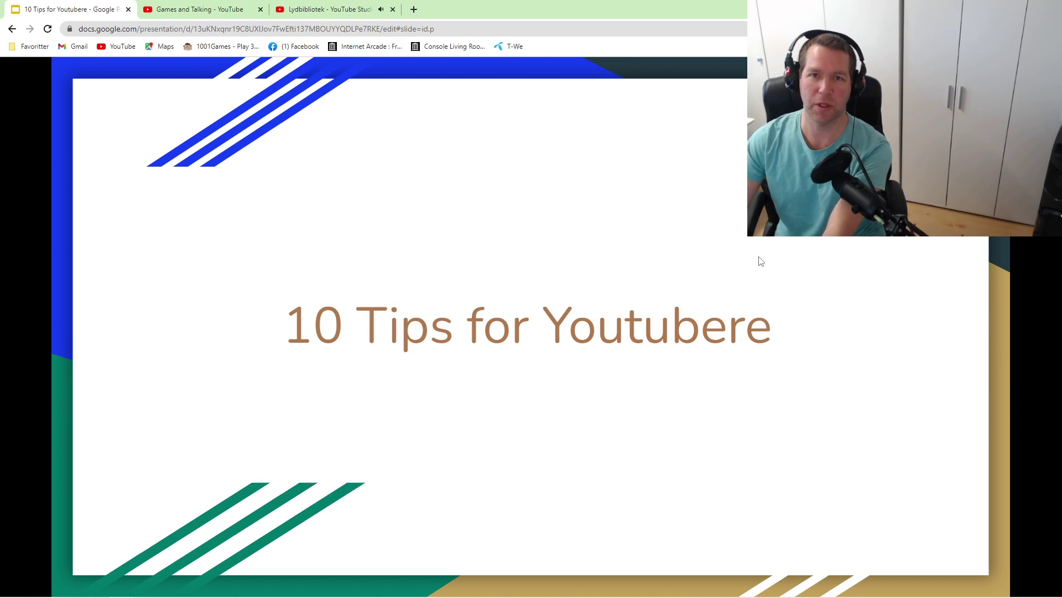
Step: Advance from the title slide through Øyekontakt and God Lyd to tip 3, Unngå dødtid
key(Right)
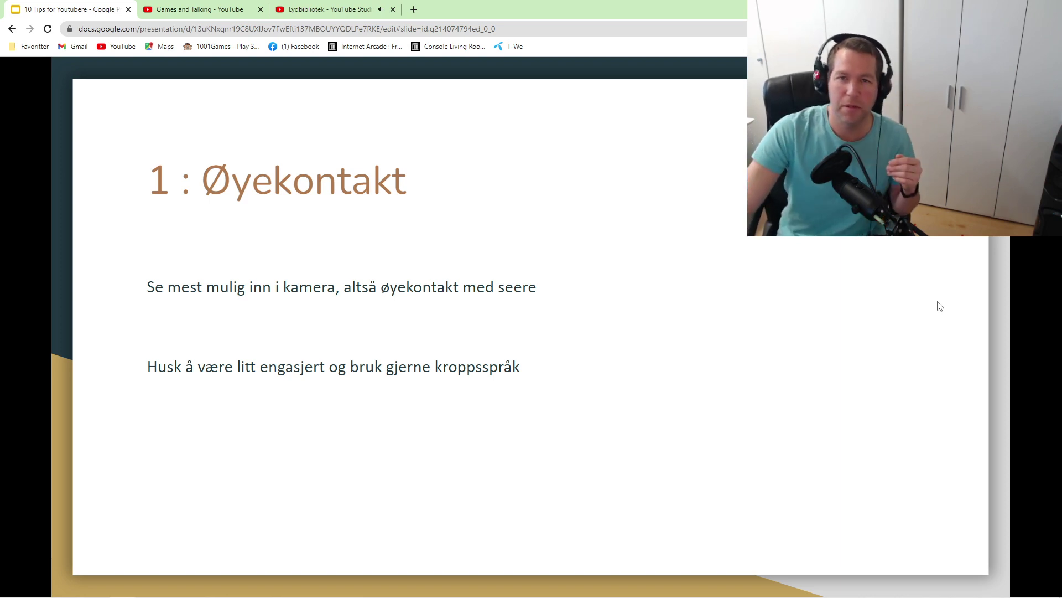
key(Right)
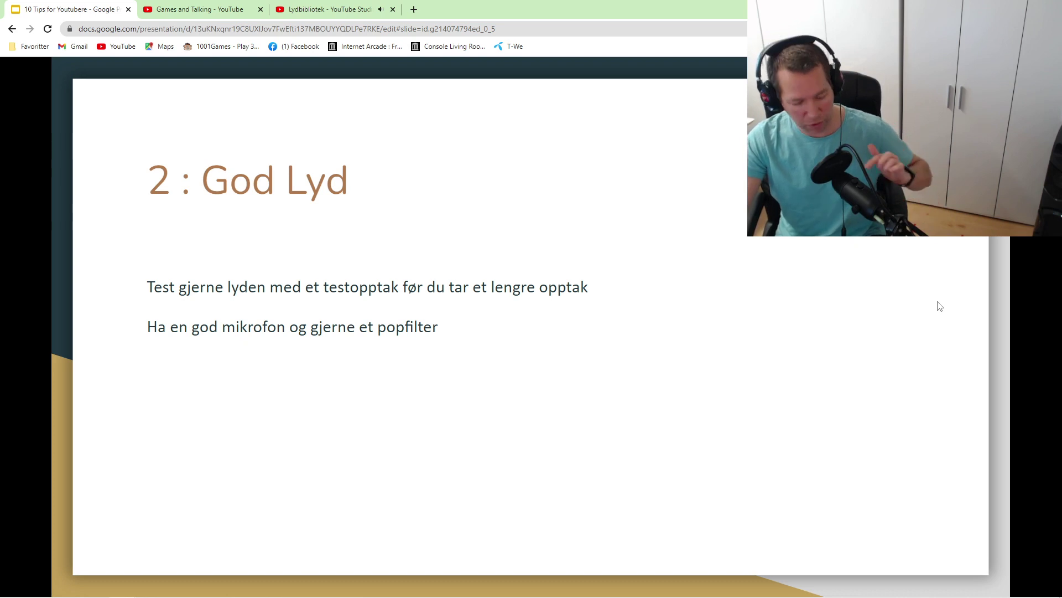
key(Right)
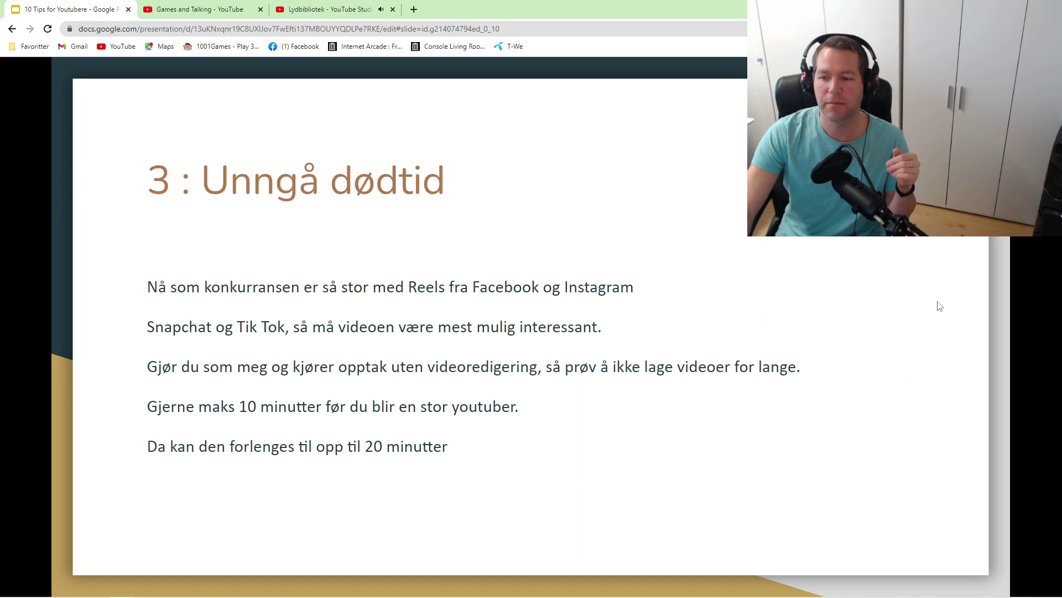
Step: Advance through Kan bruk rolig musikk and Nisje to tip 6, Pause
key(Right)
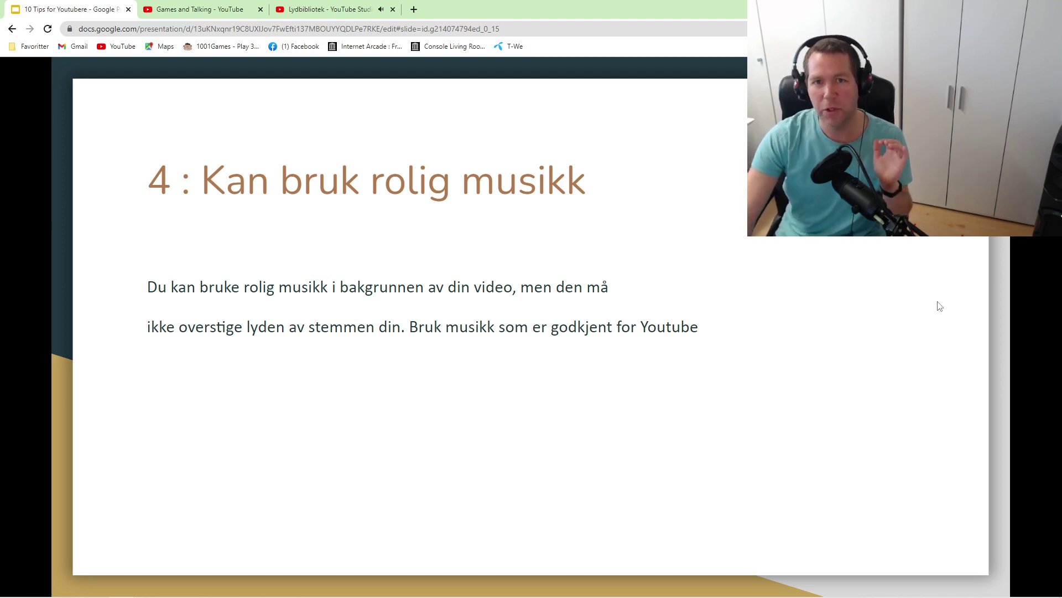
key(Right)
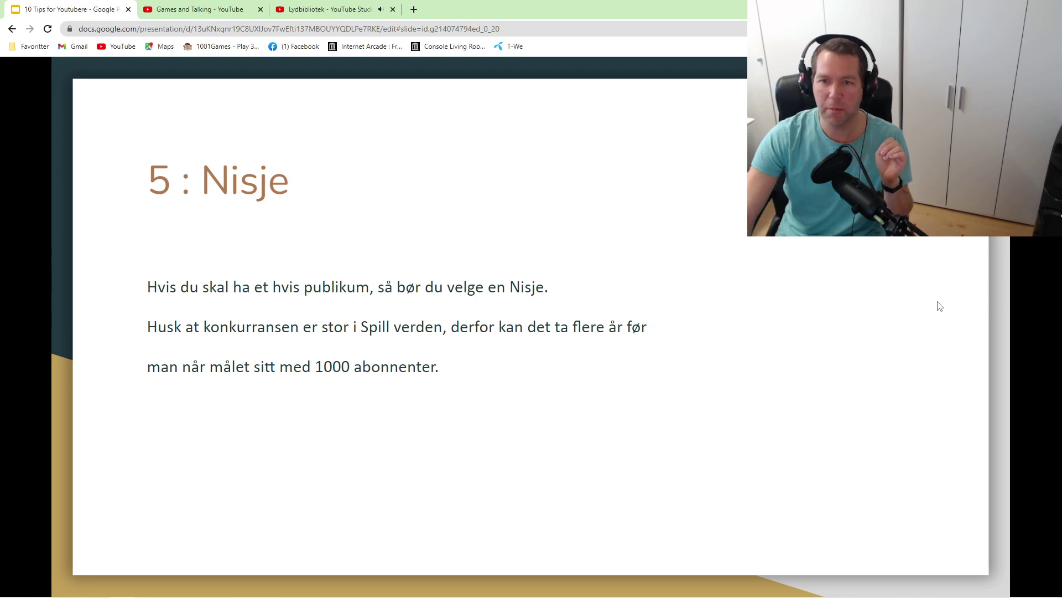
key(Right)
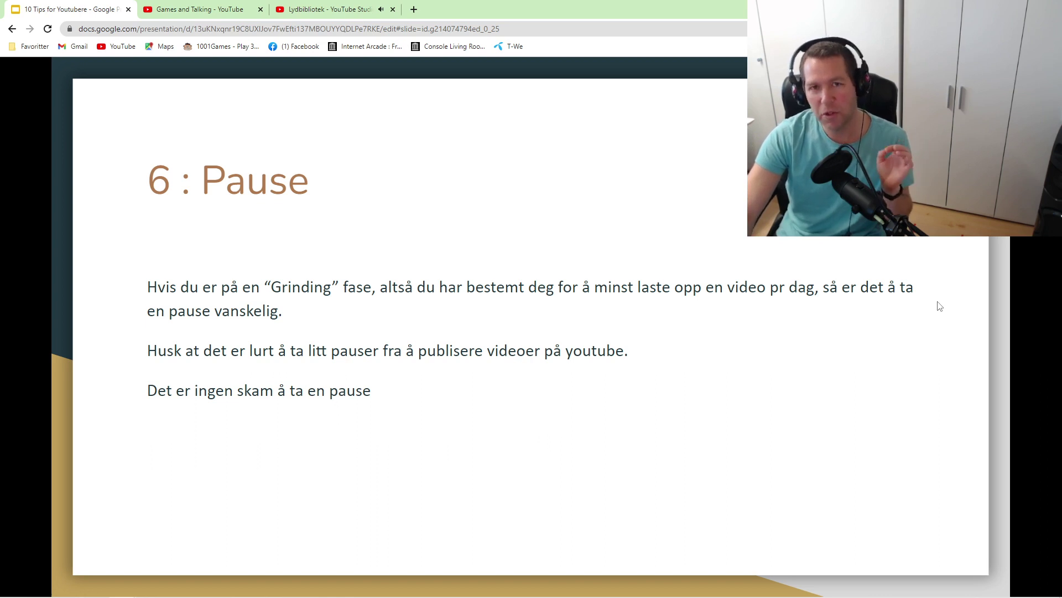
Step: Advance through Tålmodig and Underholde eller lære bort to tip 9, Ditt publikum
key(Right)
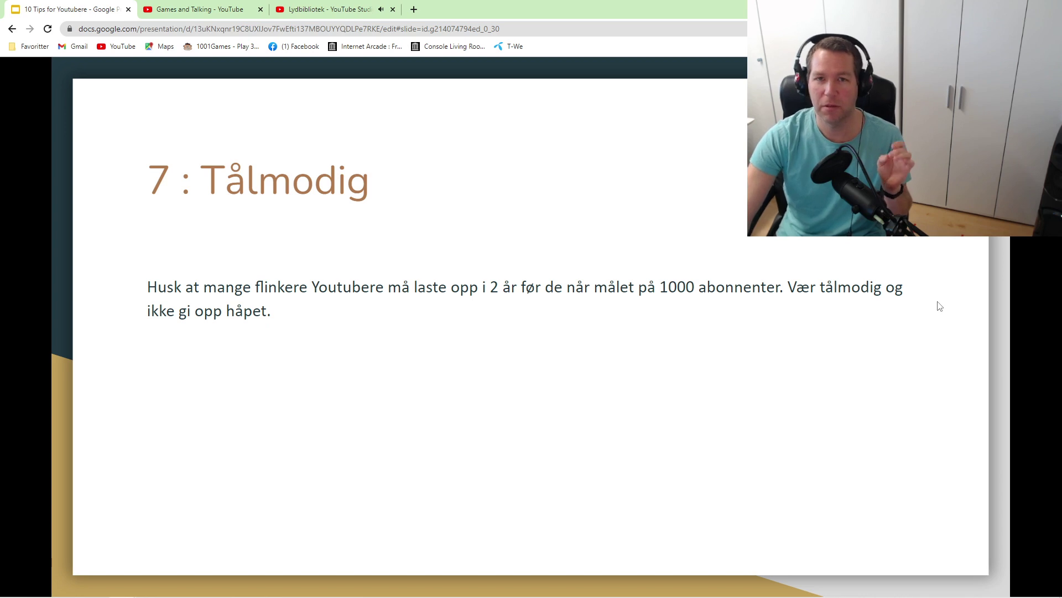
key(Right)
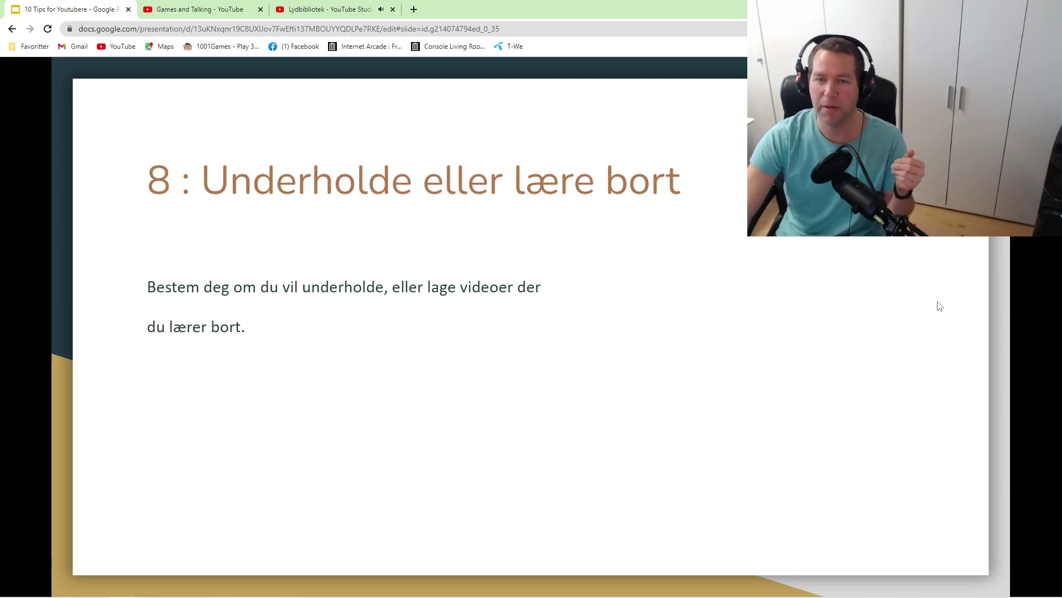
key(Right)
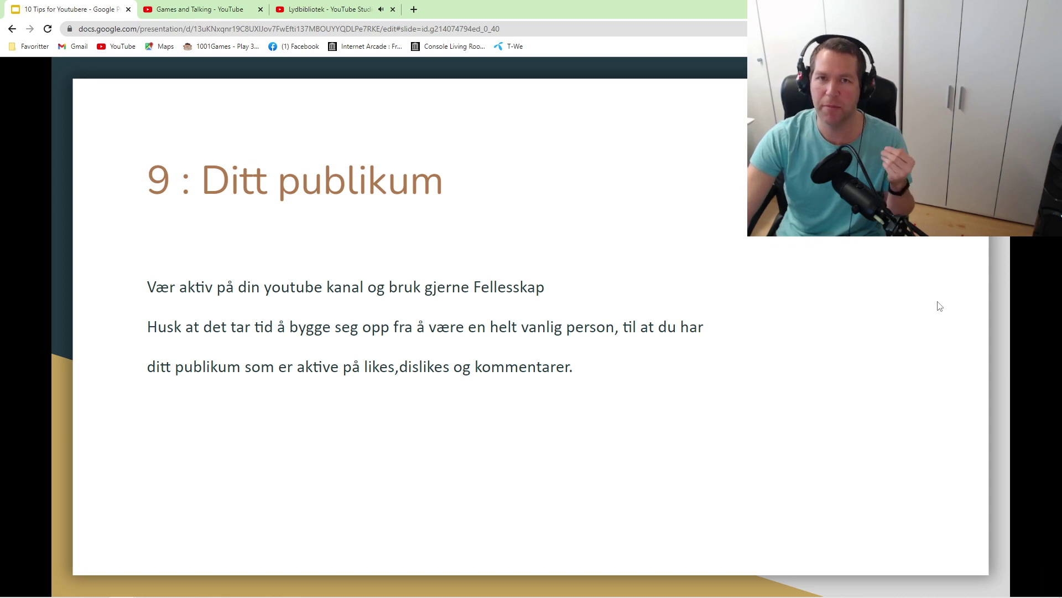
Step: Advance to the final slide, tip 10, Kommenter positivt
key(Right)
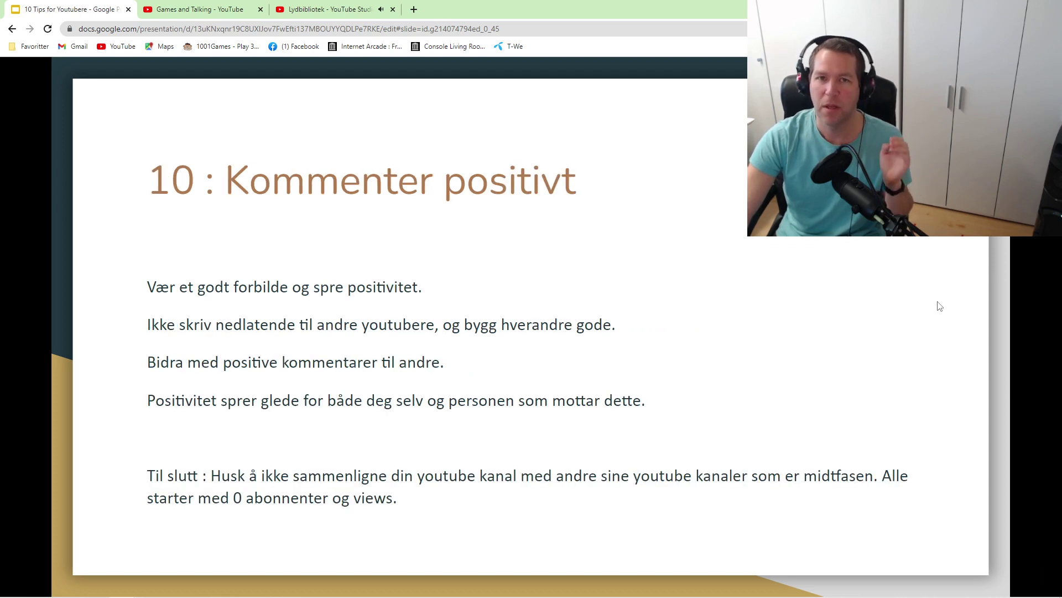